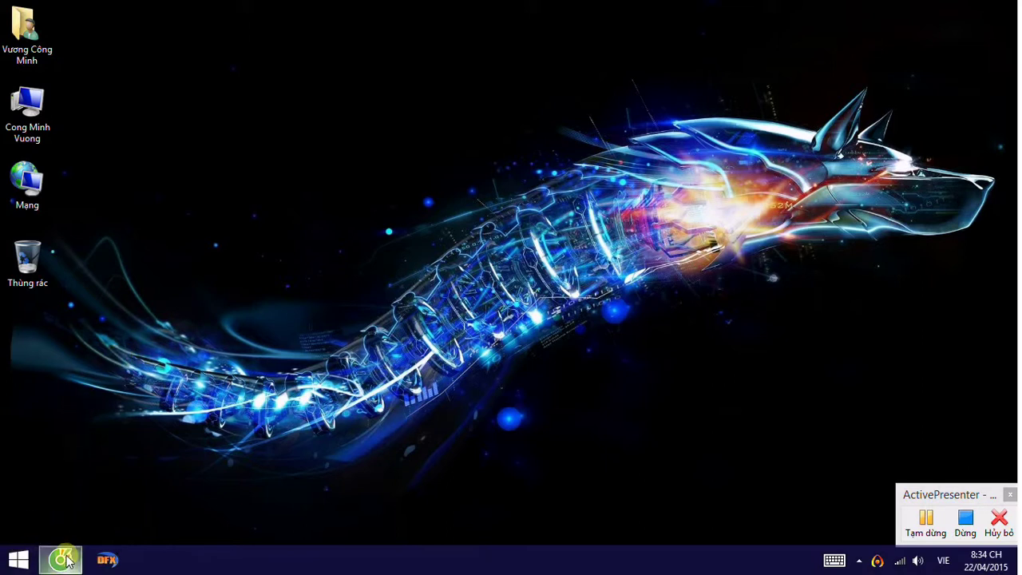
# Switch to the Cốc Cốc browser and expand the full description of the Thuế - TAX K10 Facebook group
pyautogui.moveTo(67, 561)
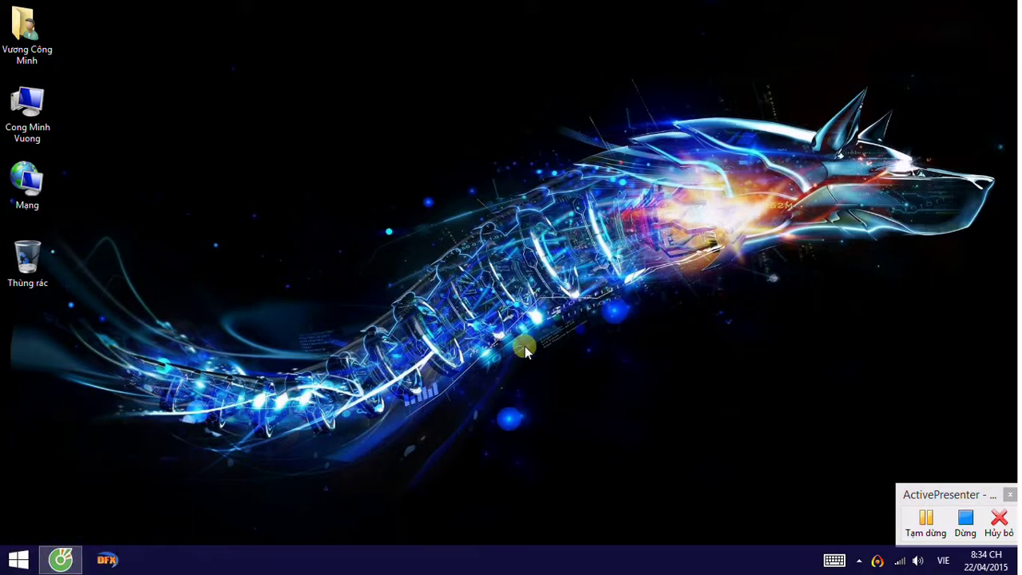
pyautogui.click(23, 559)
pyautogui.click(141, 424)
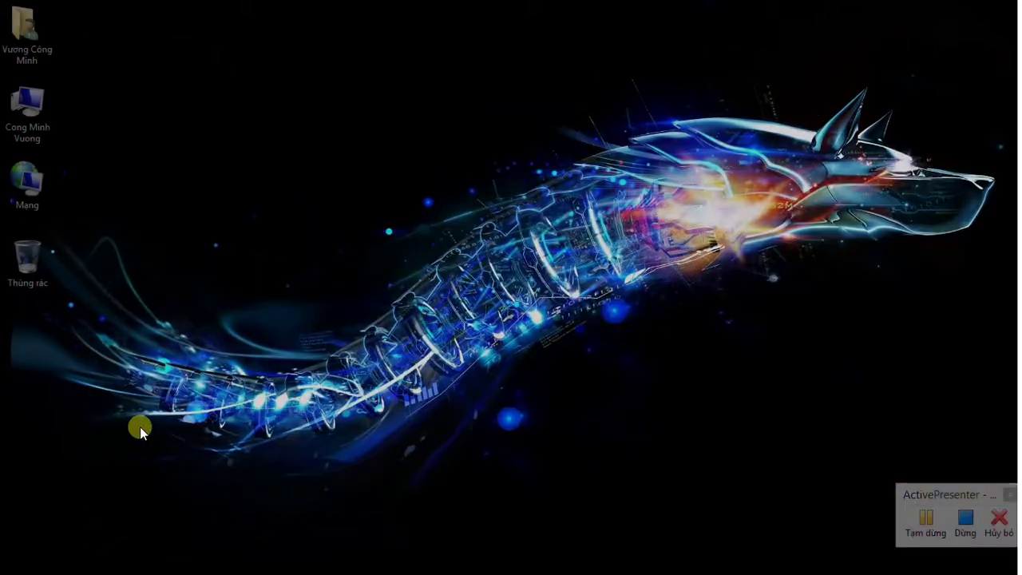
pyautogui.click(60, 563)
pyautogui.scroll(-3, 479, 354)
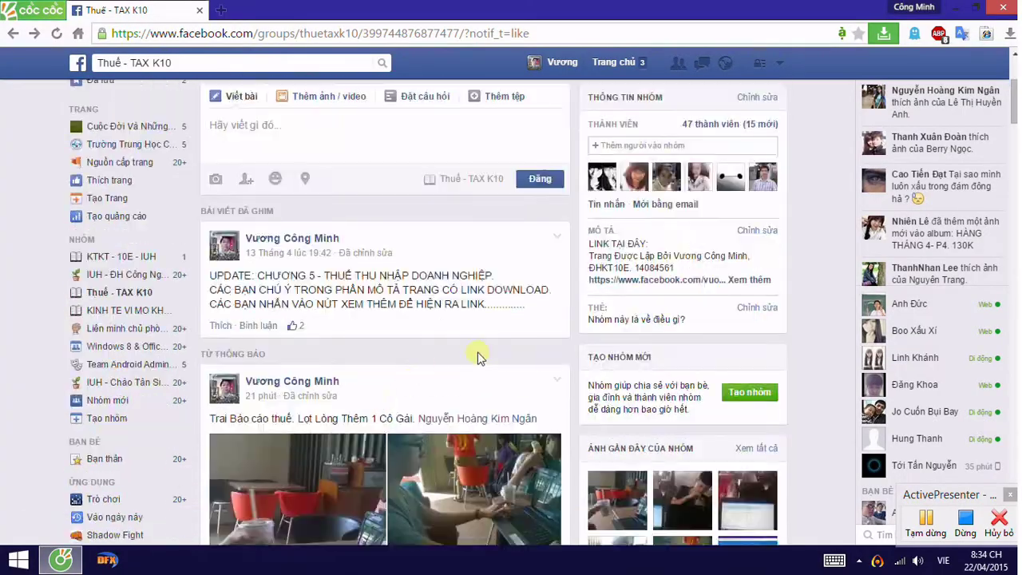
pyautogui.click(760, 281)
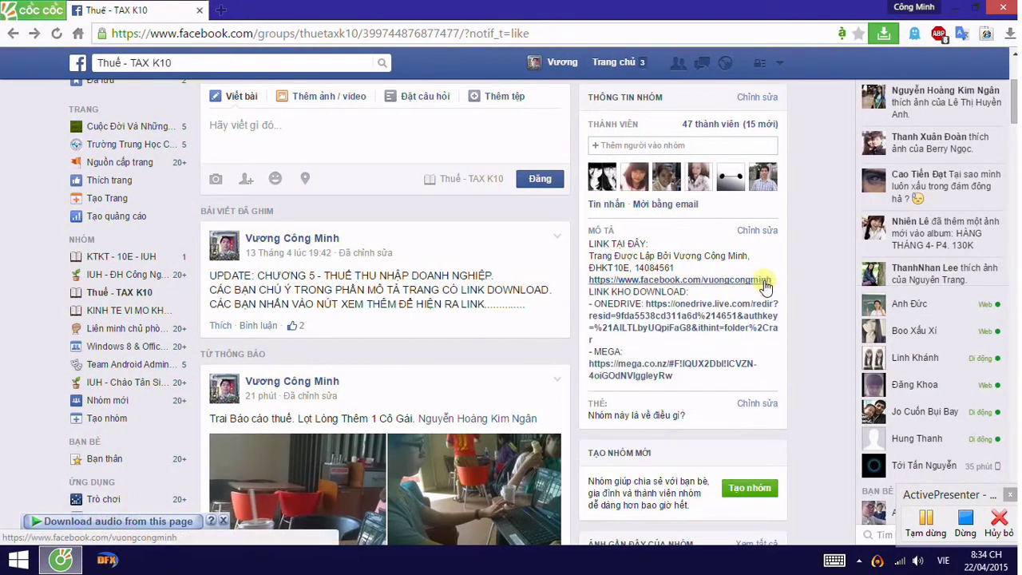
# Open the OneDrive and MEGA download links from the group description in a private browsing window
pyautogui.rightClick(694, 318)
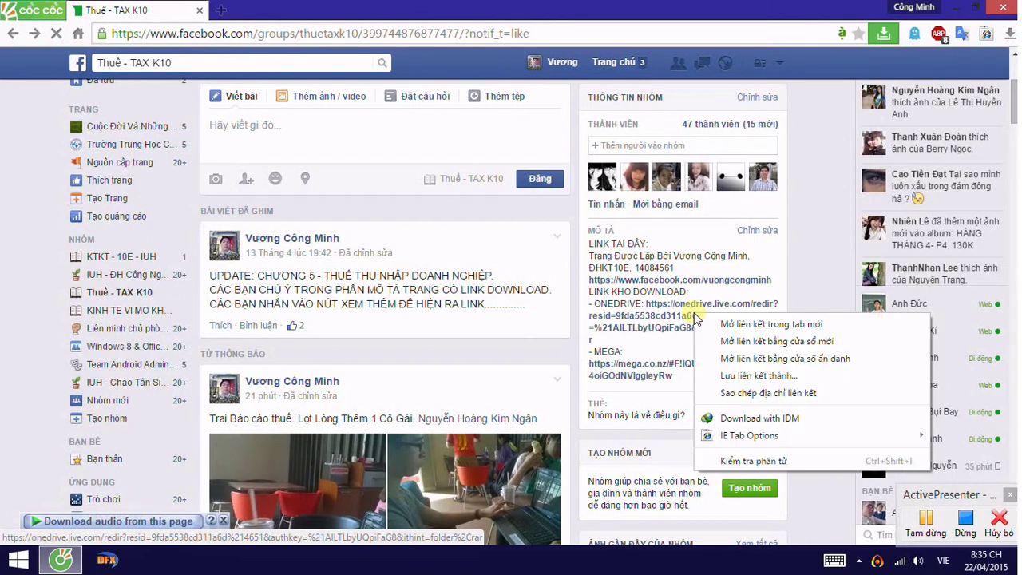
pyautogui.click(742, 357)
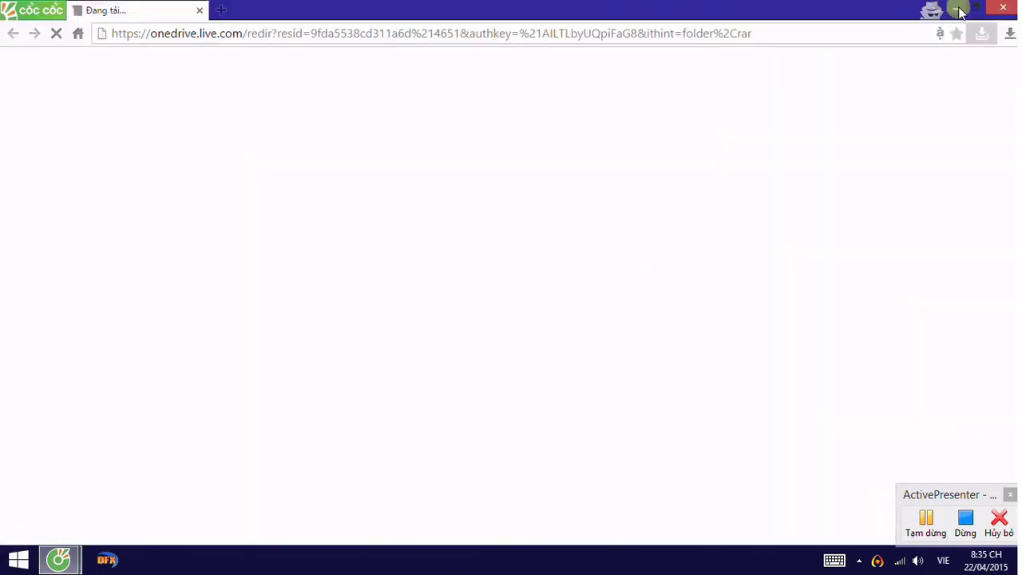
pyautogui.hotkey('alt', 'Tab')
pyautogui.rightClick(655, 371)
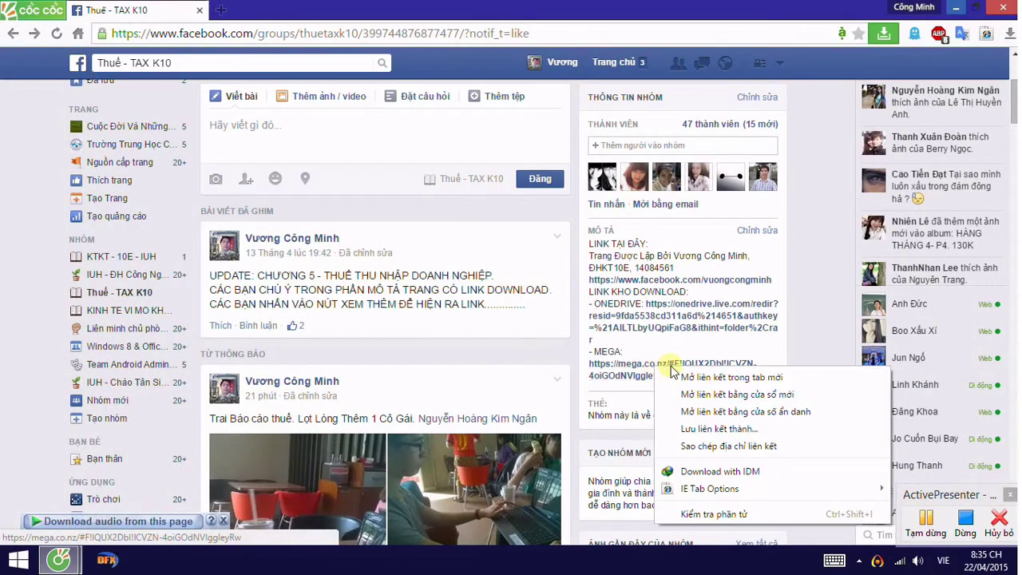
pyautogui.click(687, 412)
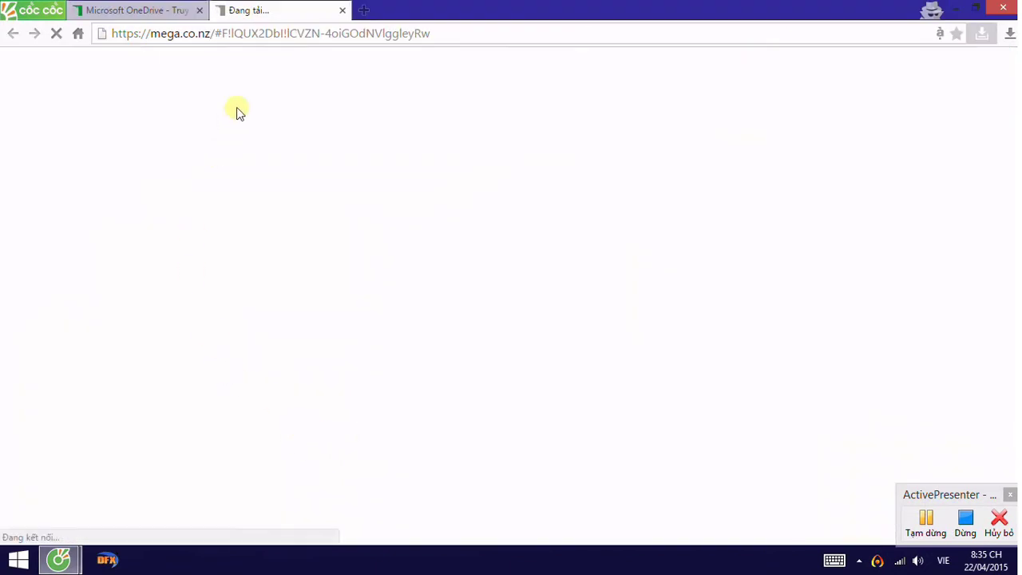
pyautogui.click(130, 10)
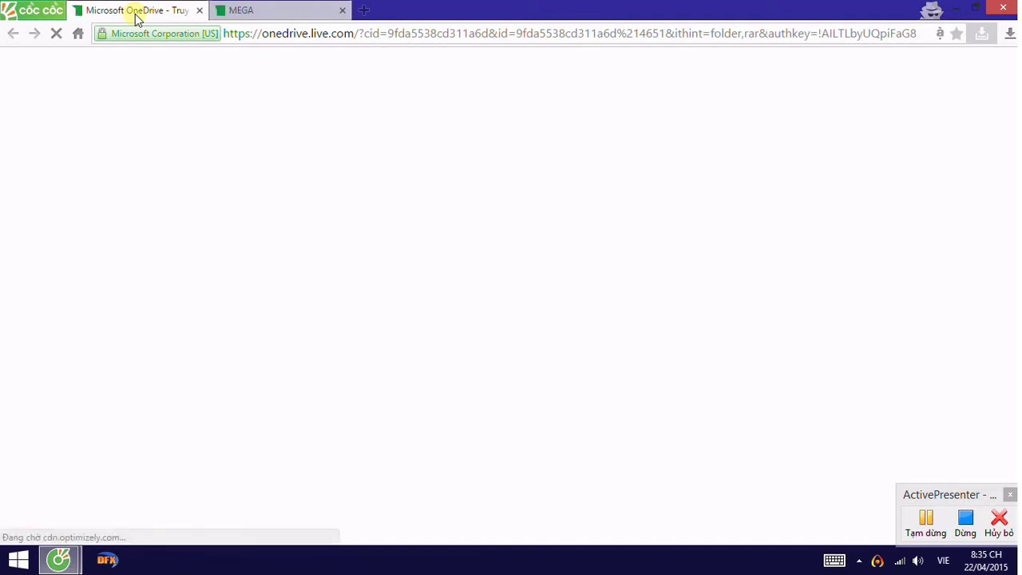
pyautogui.click(228, 10)
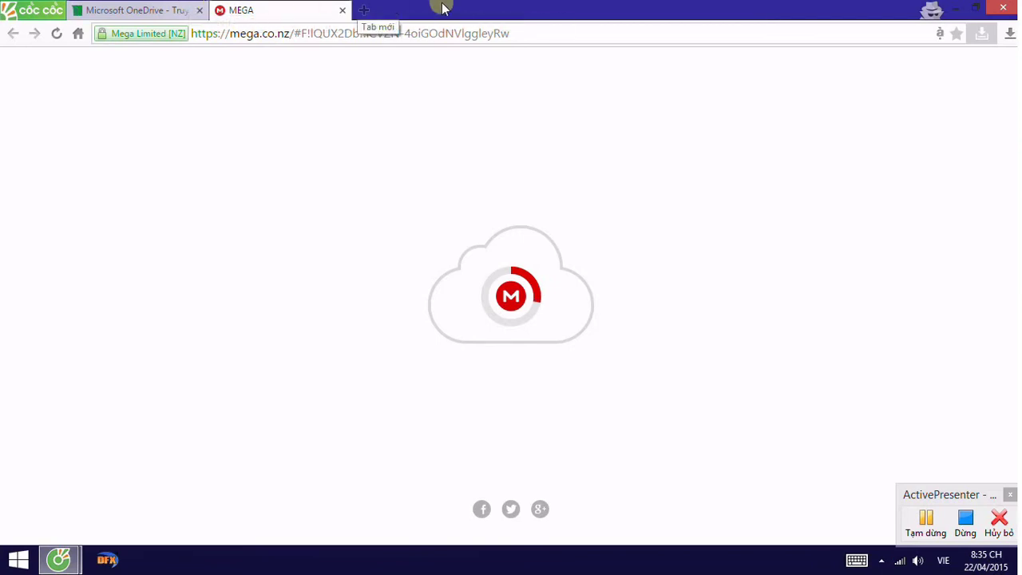
pyautogui.click(158, 11)
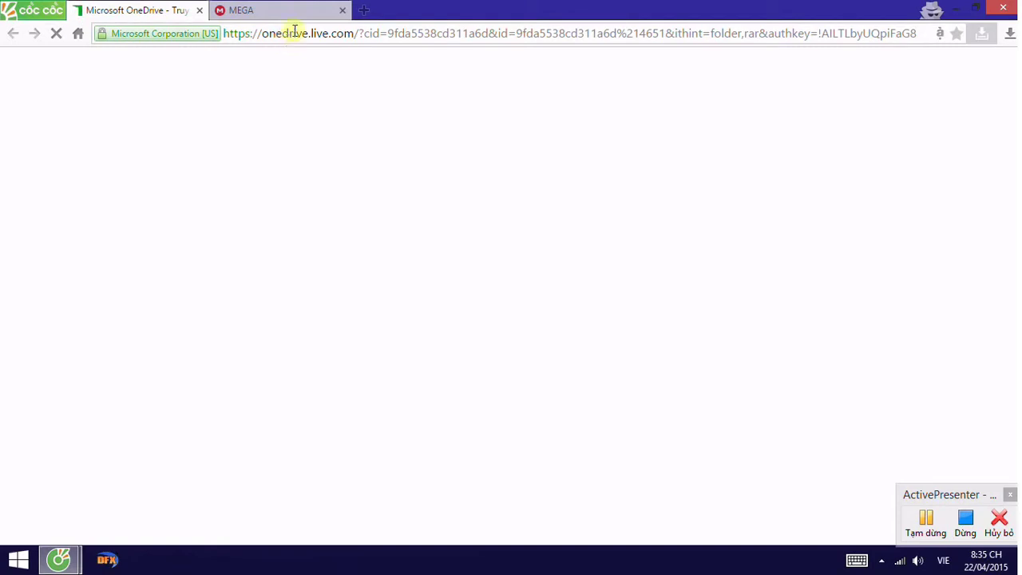
pyautogui.click(281, 9)
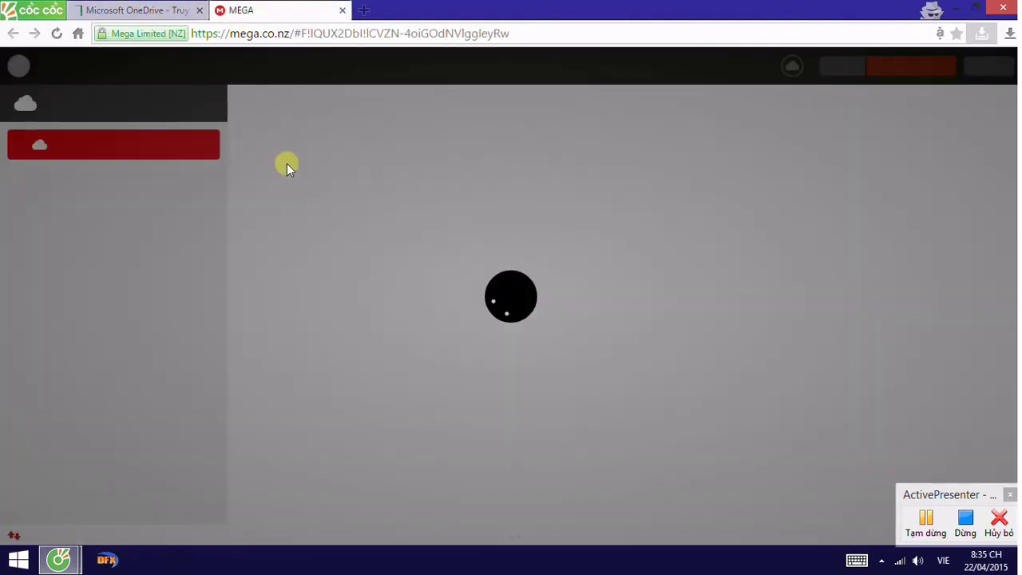
pyautogui.click(134, 10)
# View the contents of the Font Chu folder in the MEGA share and return to the B.C.Thue folder
pyautogui.click(267, 11)
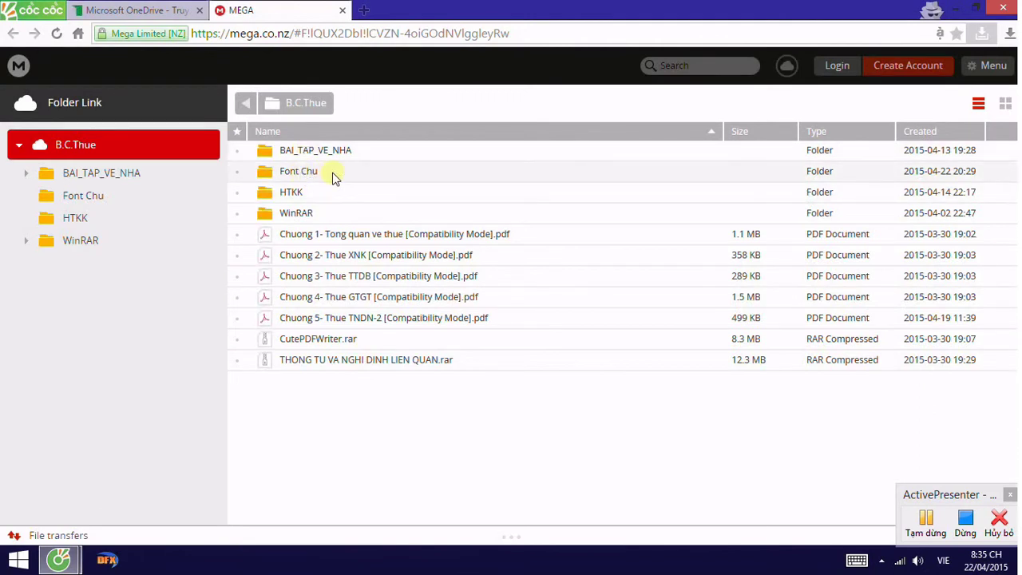
pyautogui.doubleClick(332, 175)
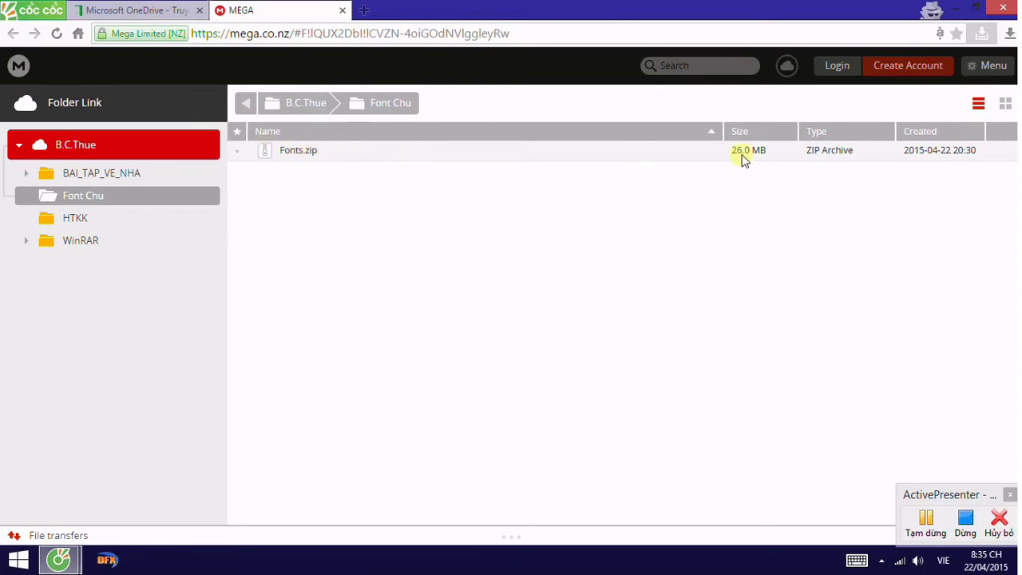
pyautogui.click(153, 9)
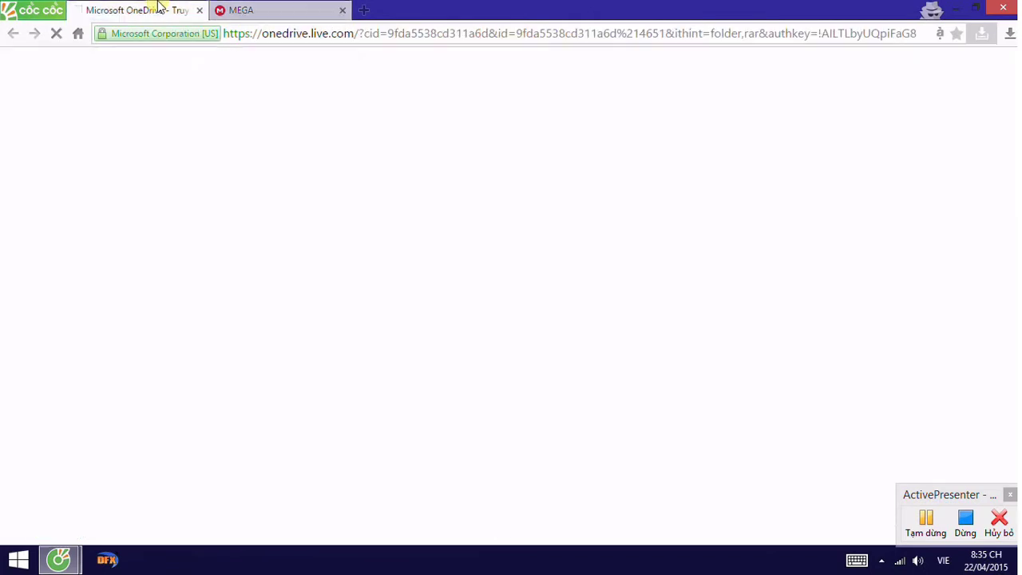
pyautogui.click(239, 10)
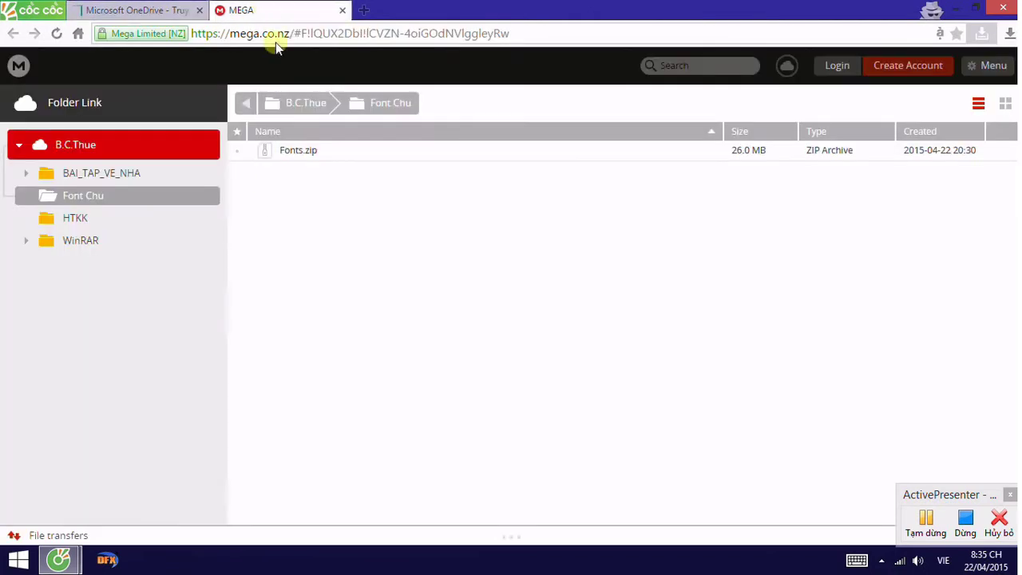
pyautogui.click(285, 113)
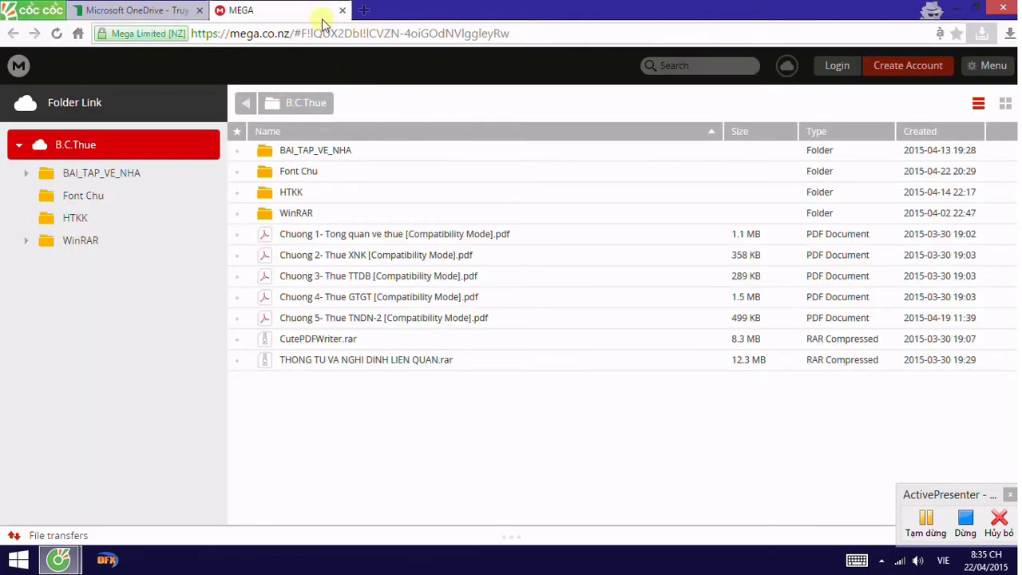
# Close the private browsing window and clear the Facebook window away to show the desktop
pyautogui.click(153, 10)
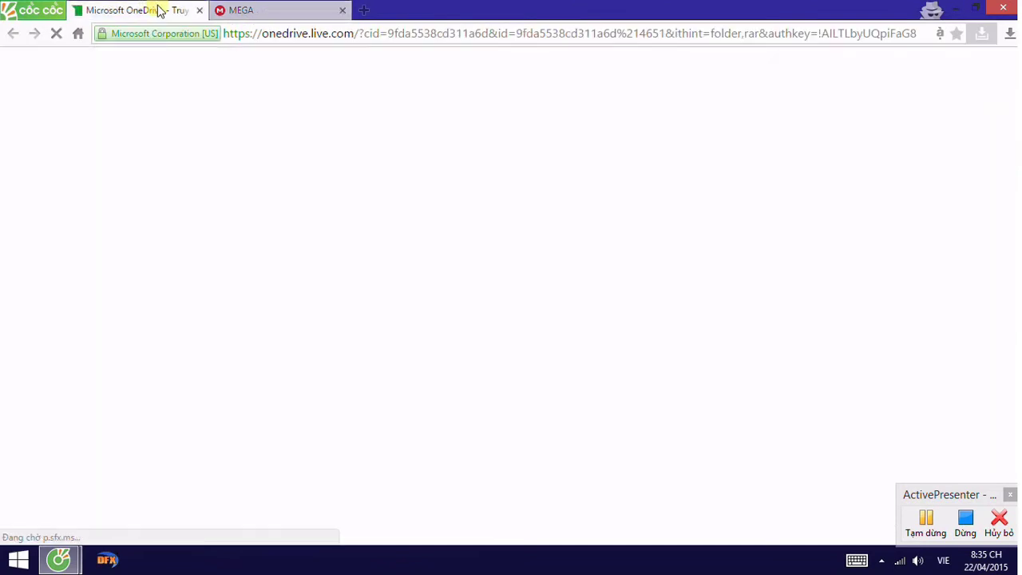
pyautogui.click(987, 9)
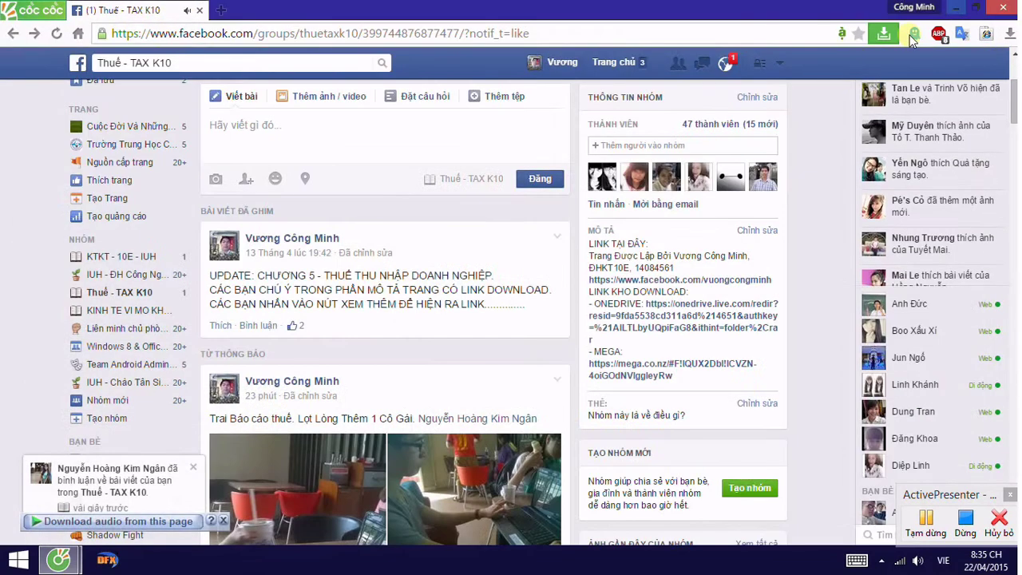
pyautogui.click(975, 7)
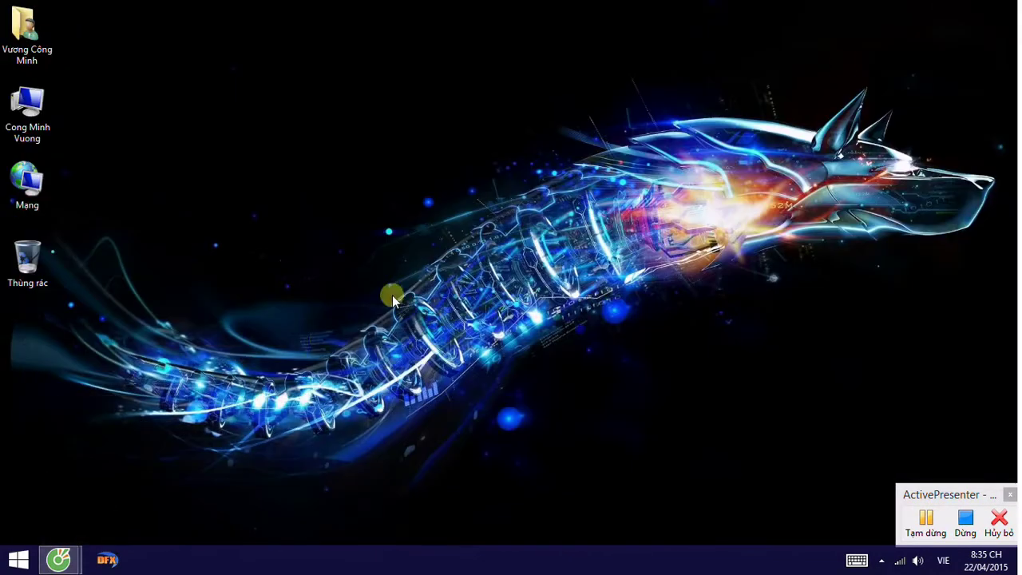
# Switch to File Explorer and extract Fonts.zip in the Tải xuống folder into its own Fonts subfolder
pyautogui.doubleClick(29, 111)
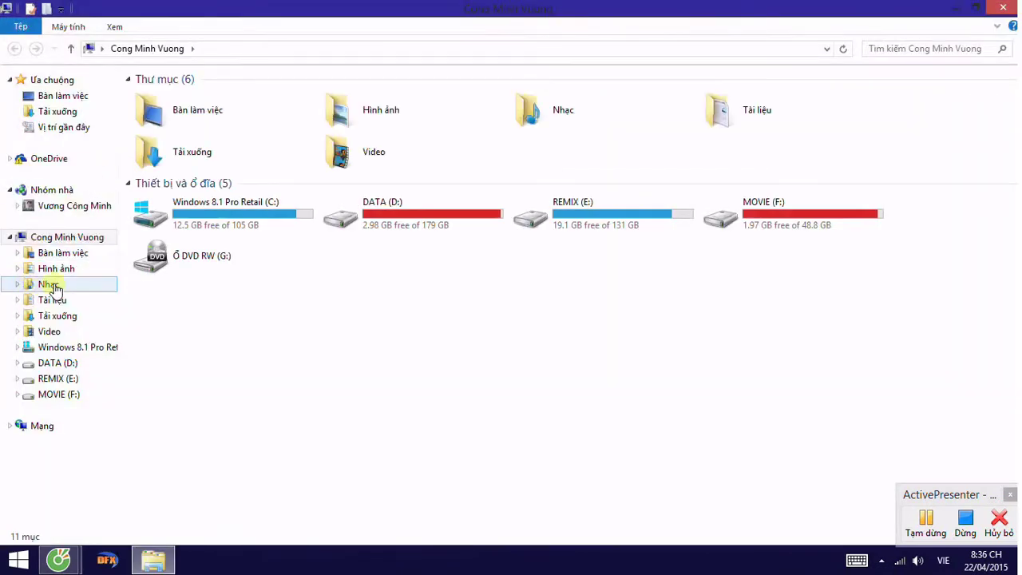
pyautogui.click(58, 316)
pyautogui.click(210, 114)
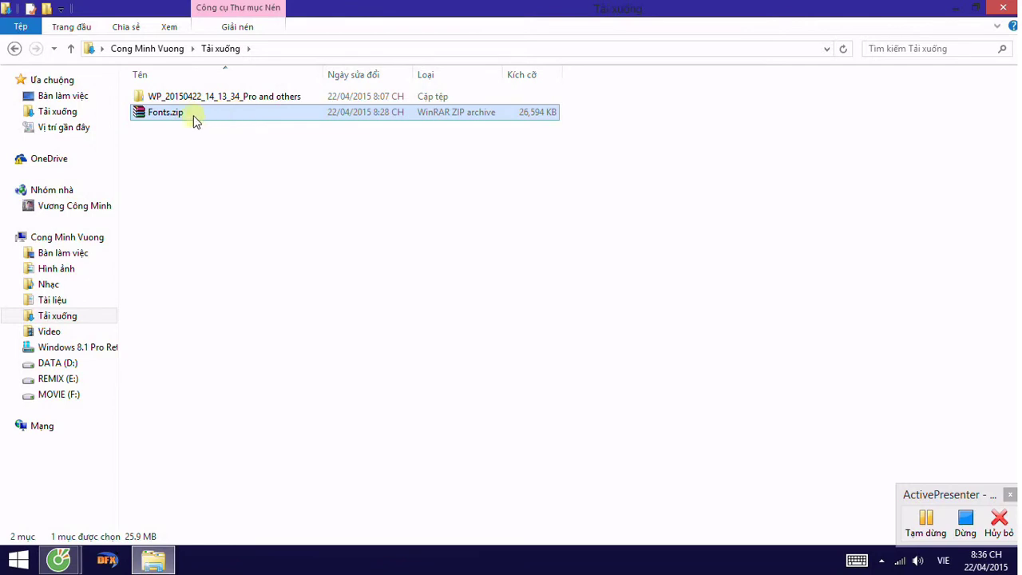
pyautogui.rightClick(159, 119)
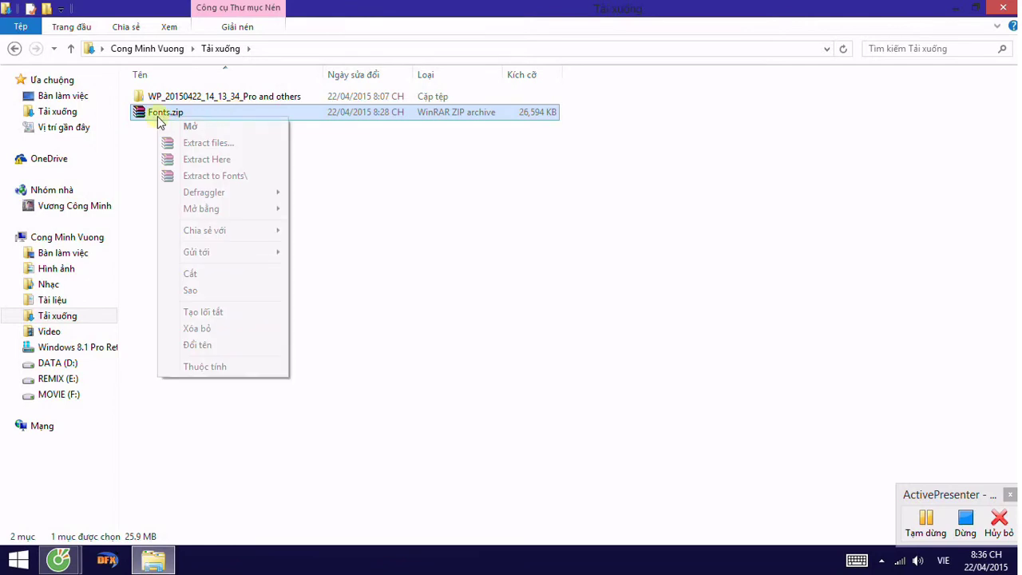
pyautogui.click(220, 178)
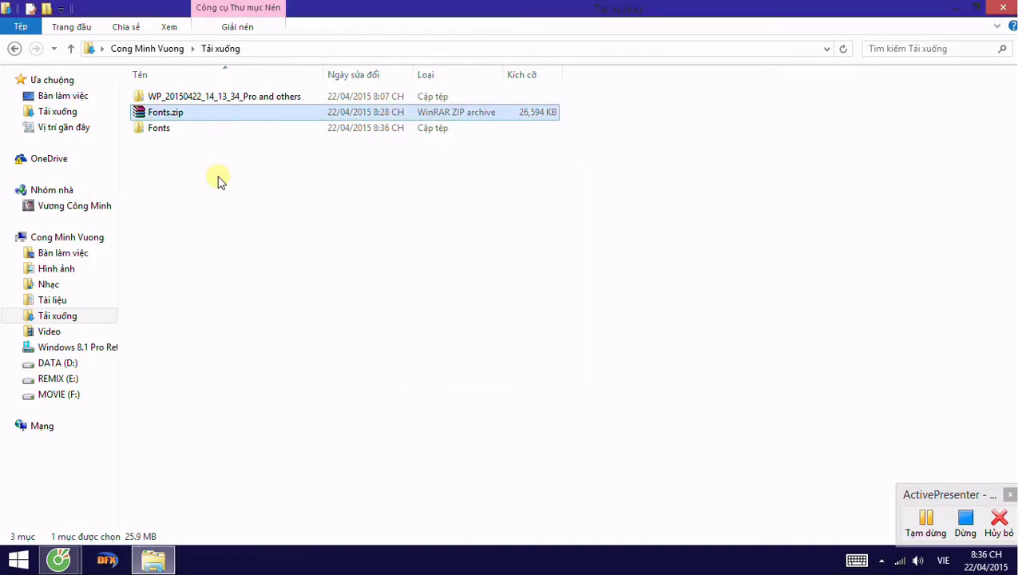
# Open the nested Fonts folder inside the extracted Fonts folder and look through its font files
pyautogui.doubleClick(145, 130)
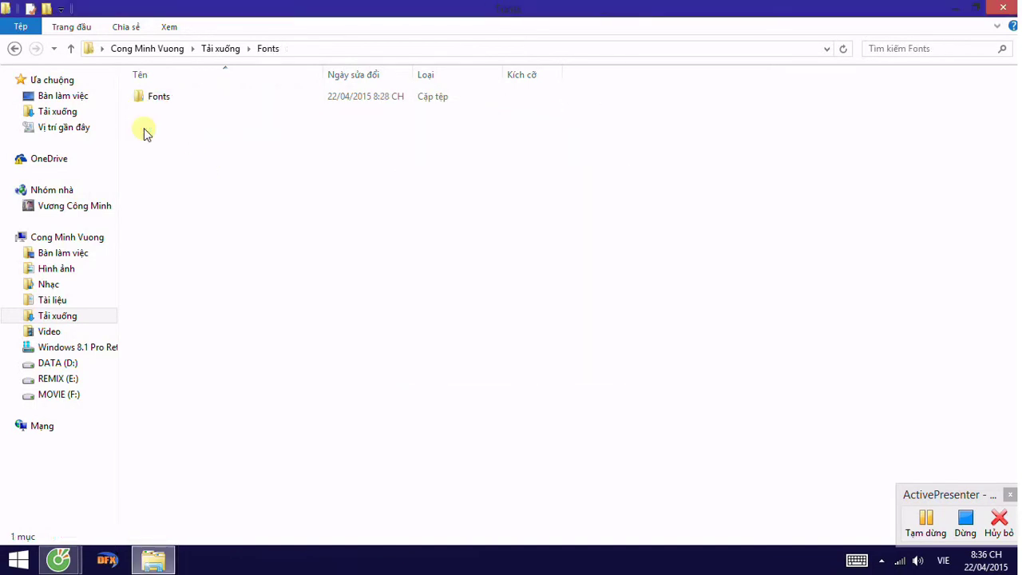
pyautogui.doubleClick(227, 95)
pyautogui.click(314, 204)
pyautogui.scroll(-10, 314, 204)
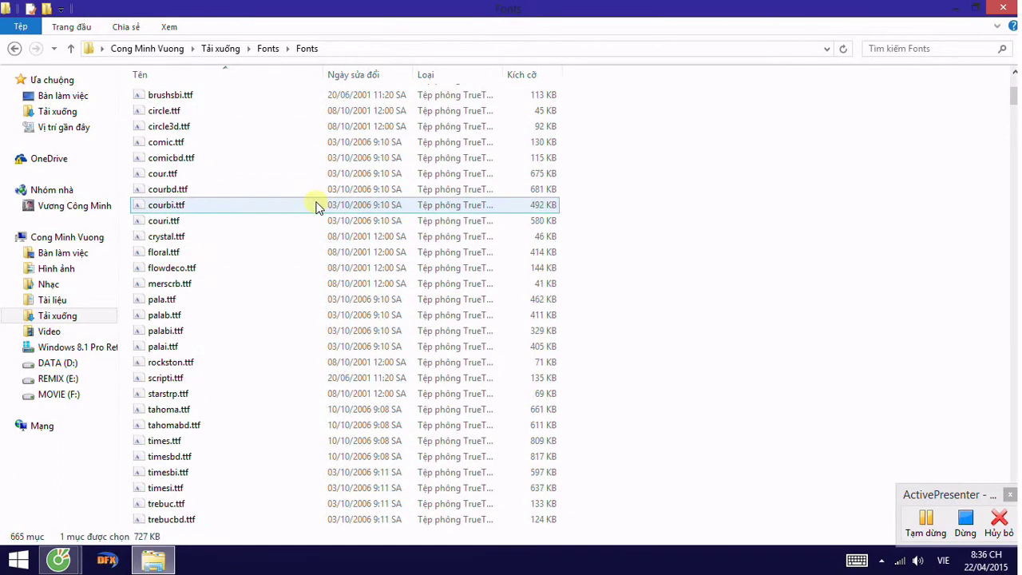
pyautogui.scroll(5, 317, 206)
pyautogui.scroll(5, 315, 206)
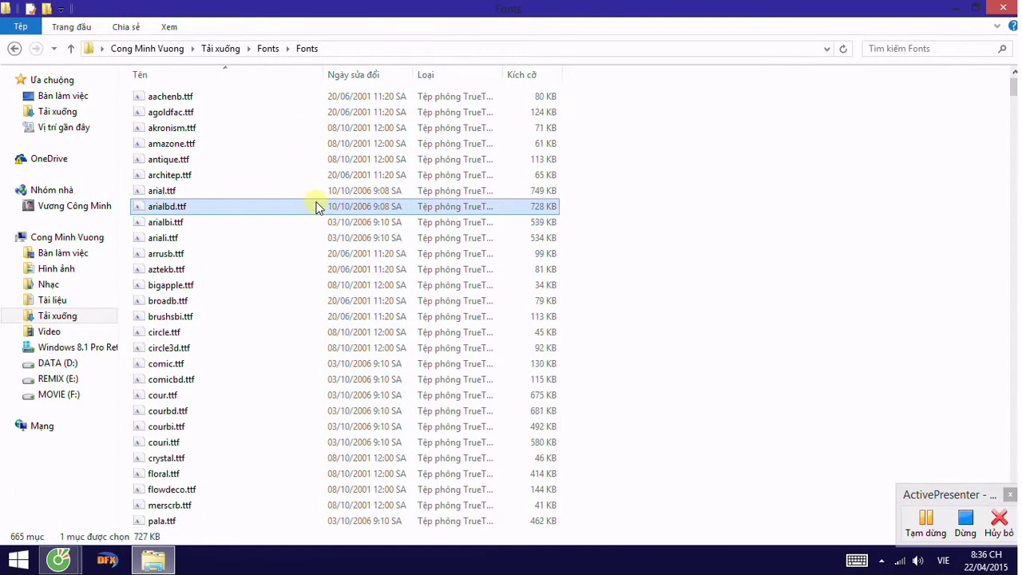
# Select all font files in the nested Fonts folder, from aachenb.ttf to zapfchmi.ttf, and copy them
pyautogui.click(400, 99)
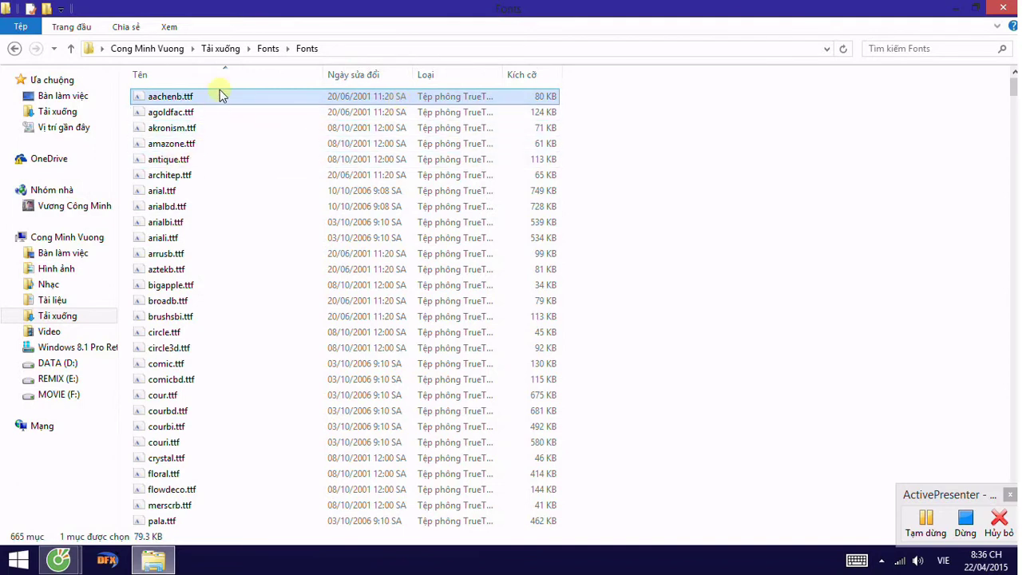
pyautogui.moveTo(1012, 88); pyautogui.dragTo(1012, 554)
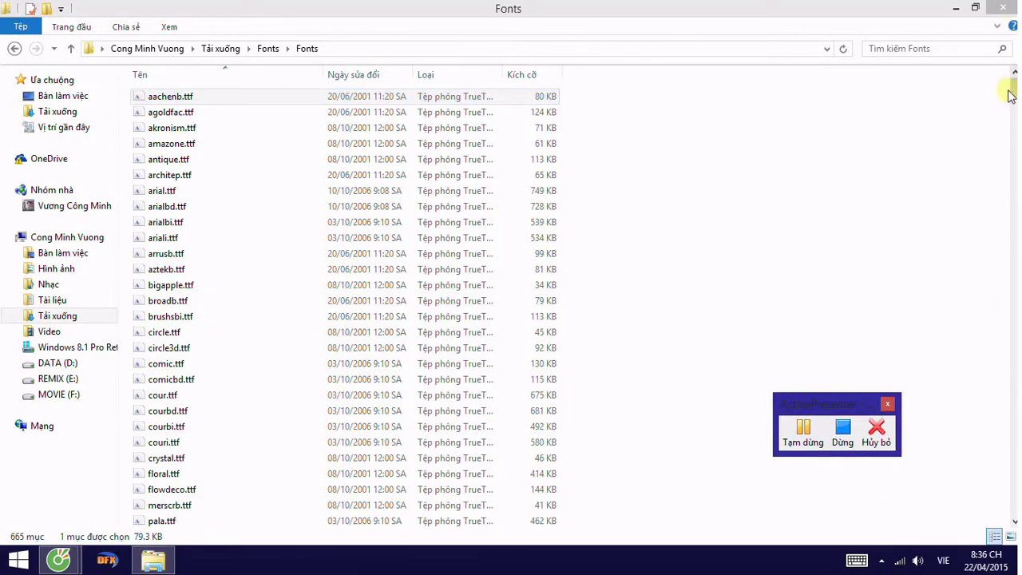
pyautogui.moveTo(1011, 91); pyautogui.dragTo(1012, 526)
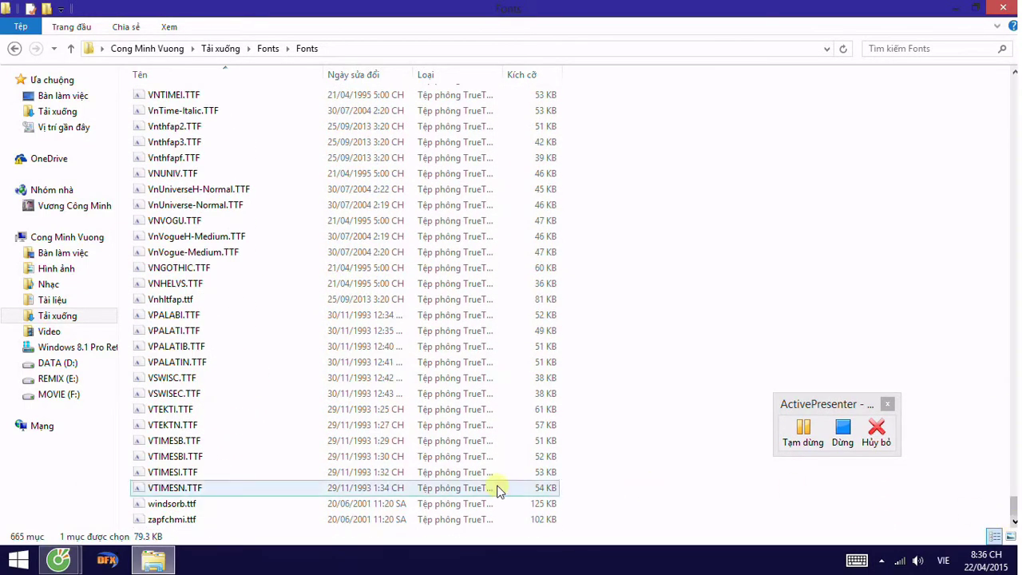
pyautogui.moveTo(237, 525)
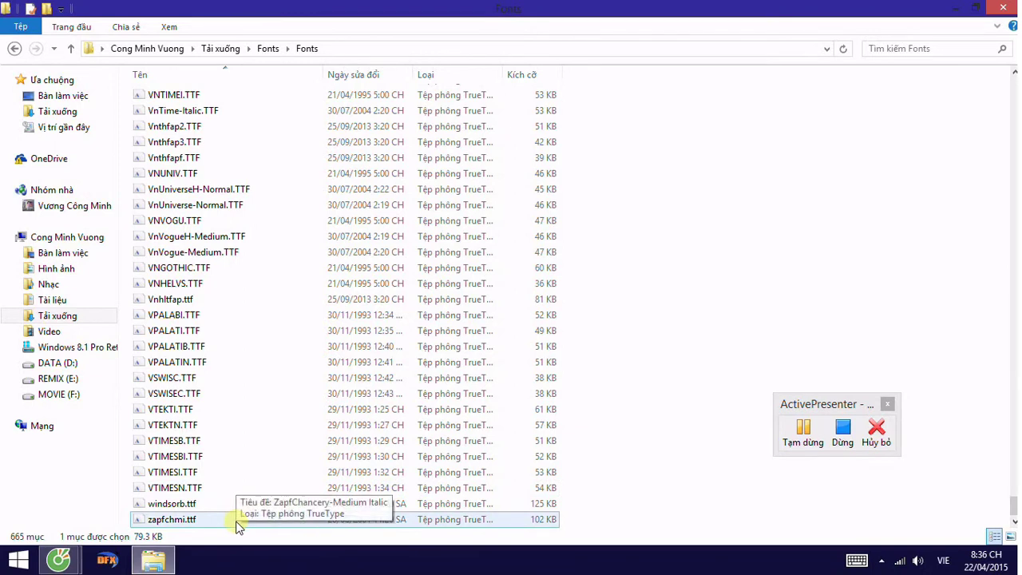
pyautogui.hotkey('ctrl', 'a')
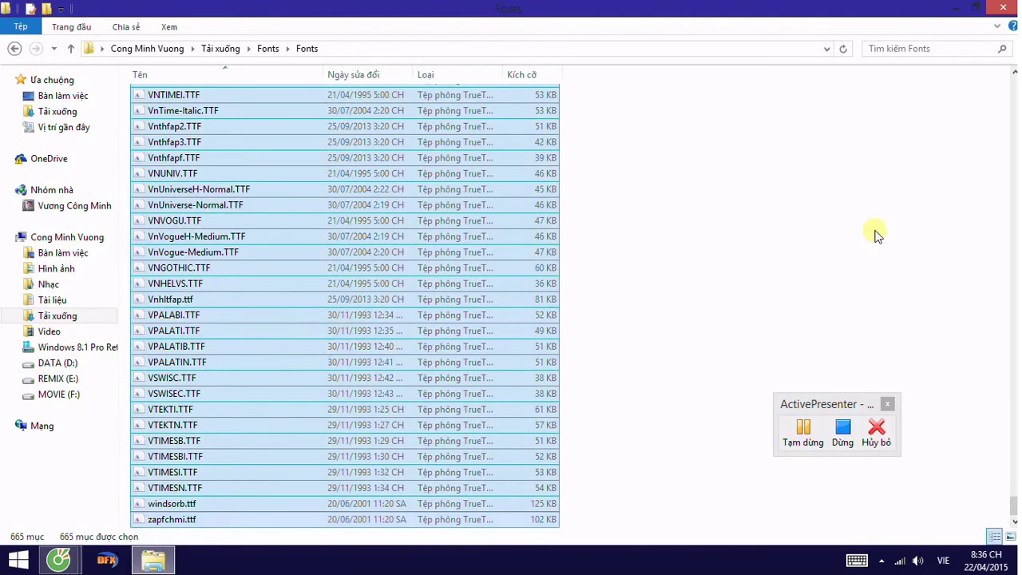
pyautogui.click(753, 251)
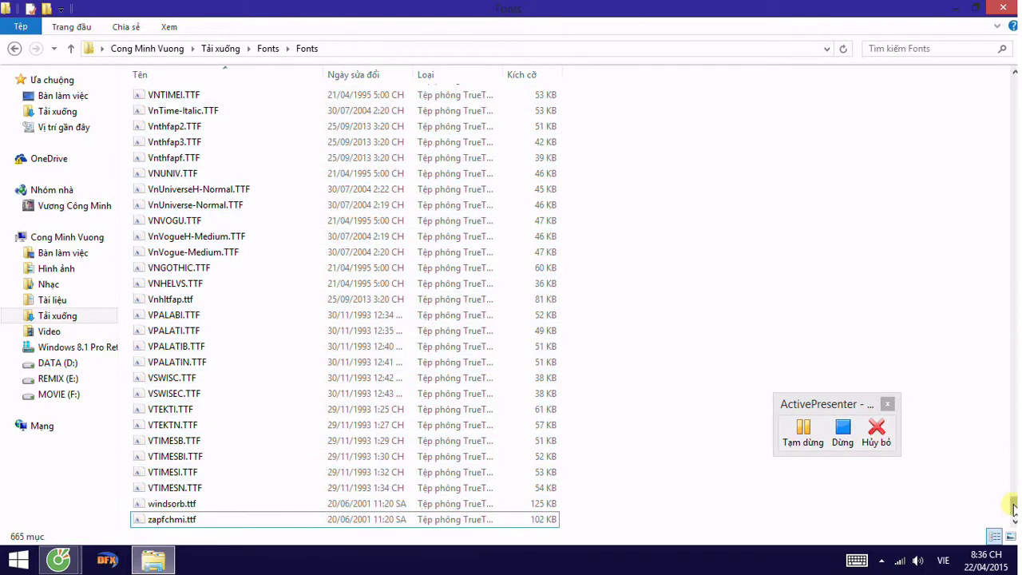
pyautogui.hotkey('ctrl', 'a')
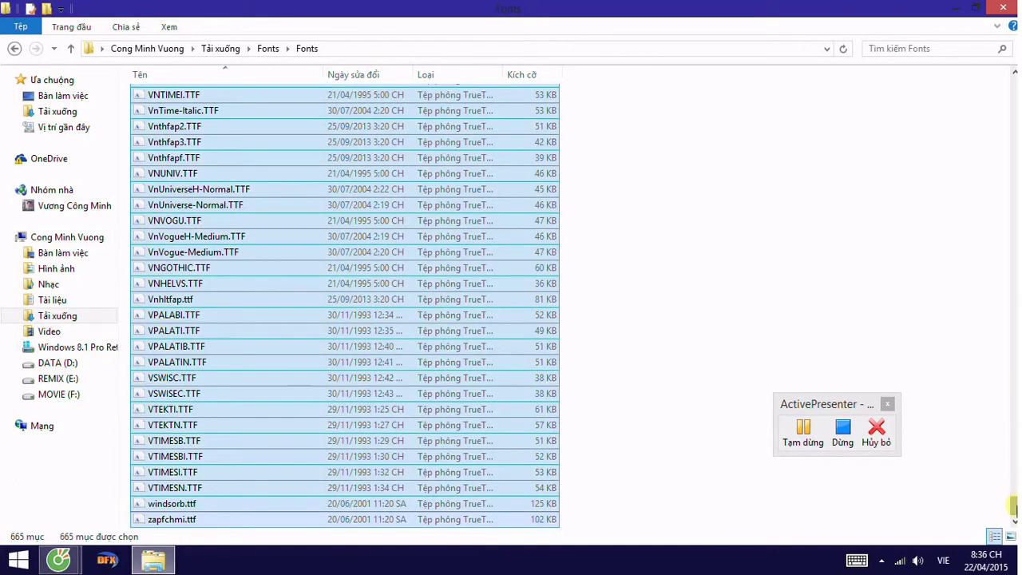
pyautogui.rightClick(329, 292)
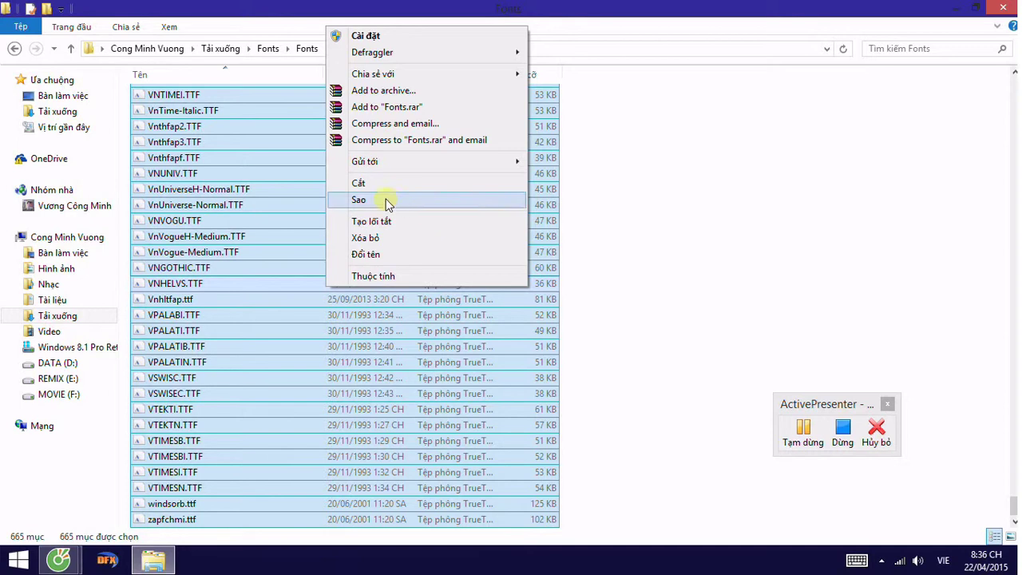
pyautogui.click(467, 201)
pyautogui.click(639, 225)
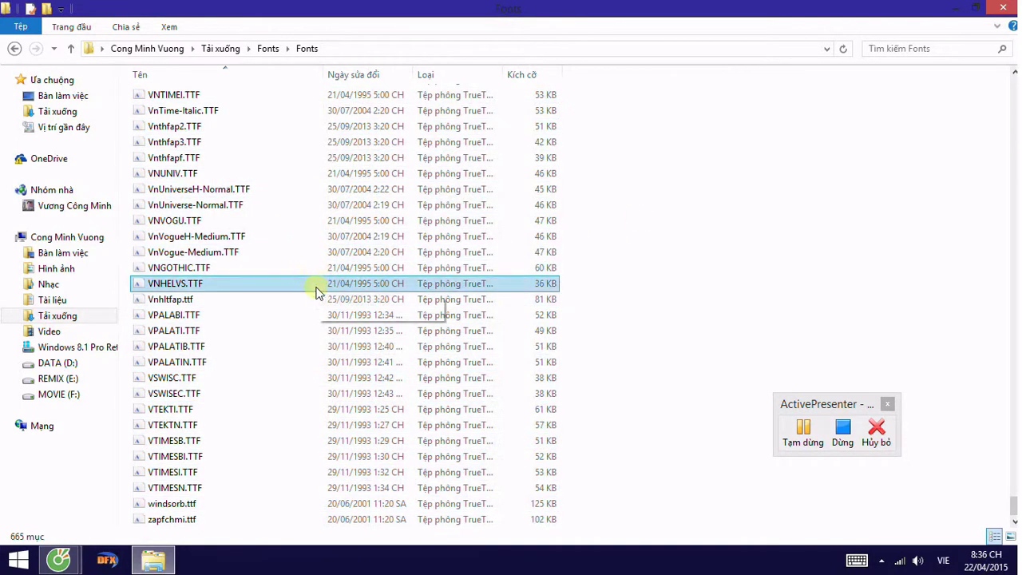
# Open the Fonts folder inside the Windows folder on drive C:
pyautogui.click(44, 242)
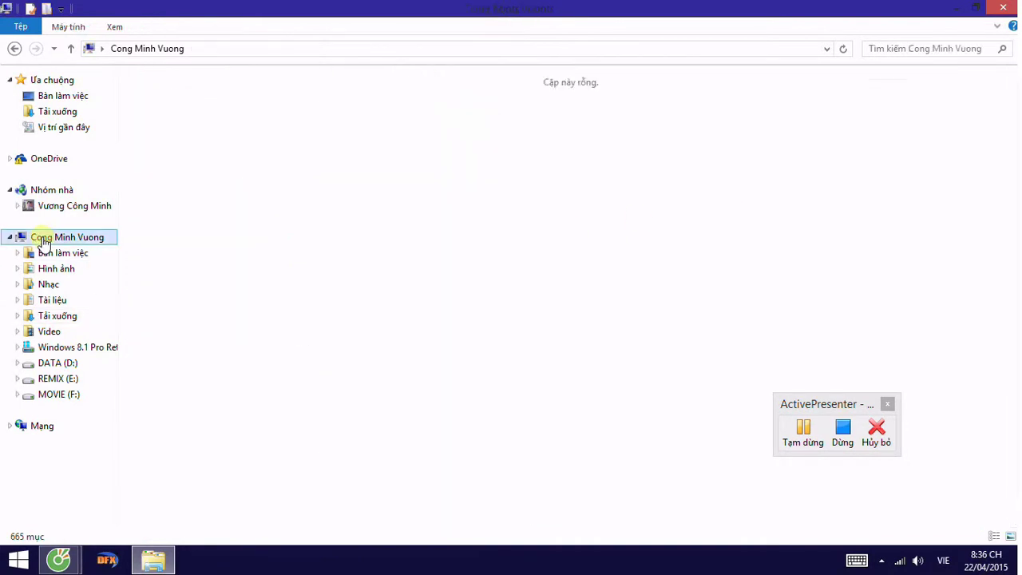
pyautogui.click(253, 227)
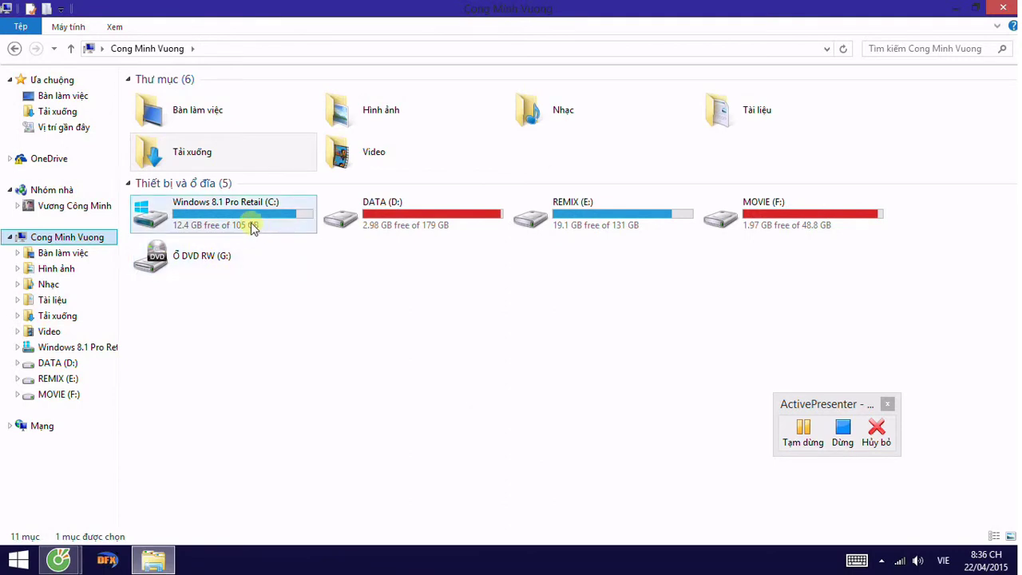
pyautogui.click(177, 217)
pyautogui.doubleClick(214, 222)
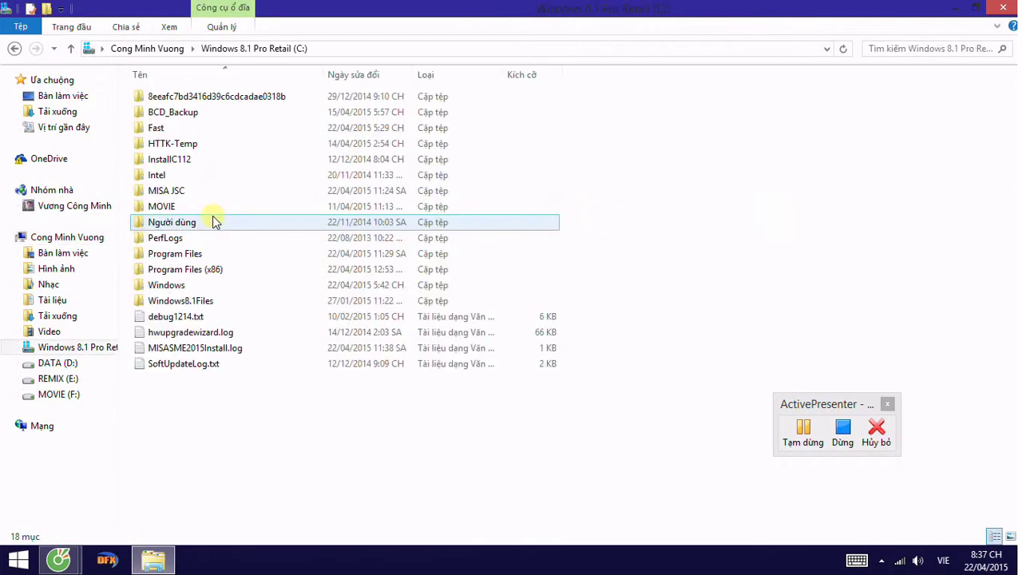
pyautogui.doubleClick(185, 289)
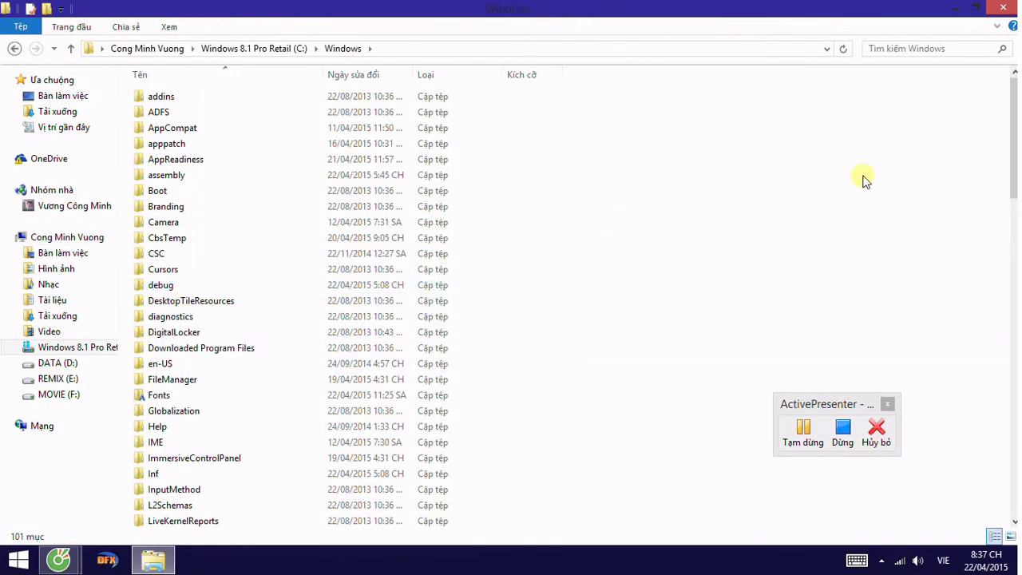
pyautogui.moveTo(1013, 160); pyautogui.dragTo(1014, 184)
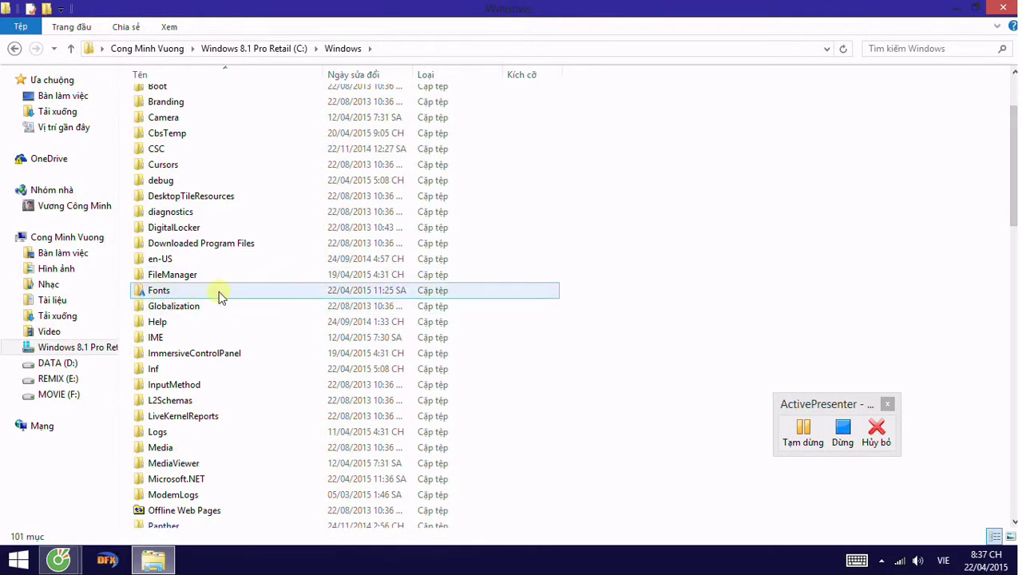
pyautogui.doubleClick(221, 300)
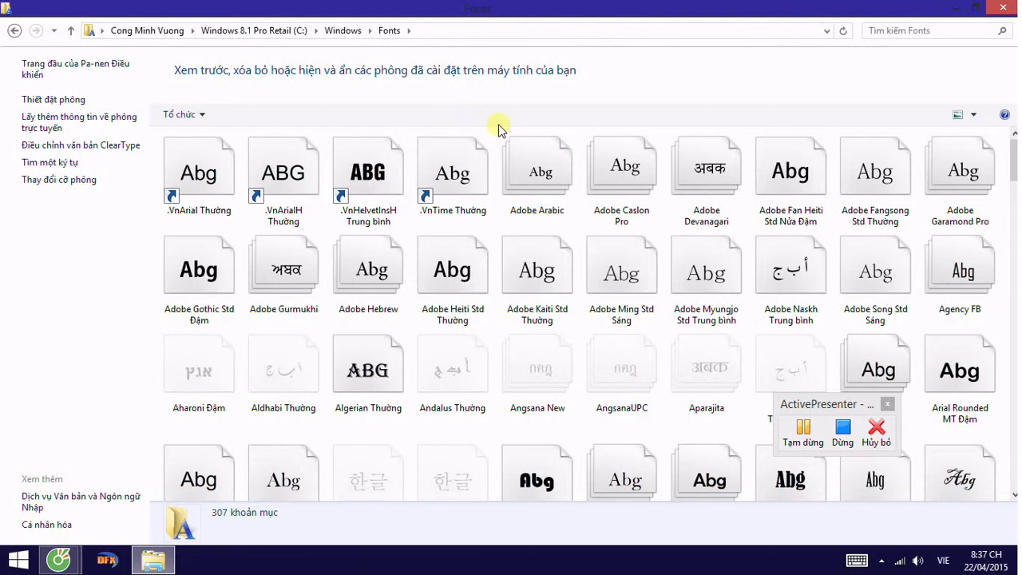
# Try to paste the copied font files into the Windows Fonts folder and close the folder window
pyautogui.rightClick(1004, 203)
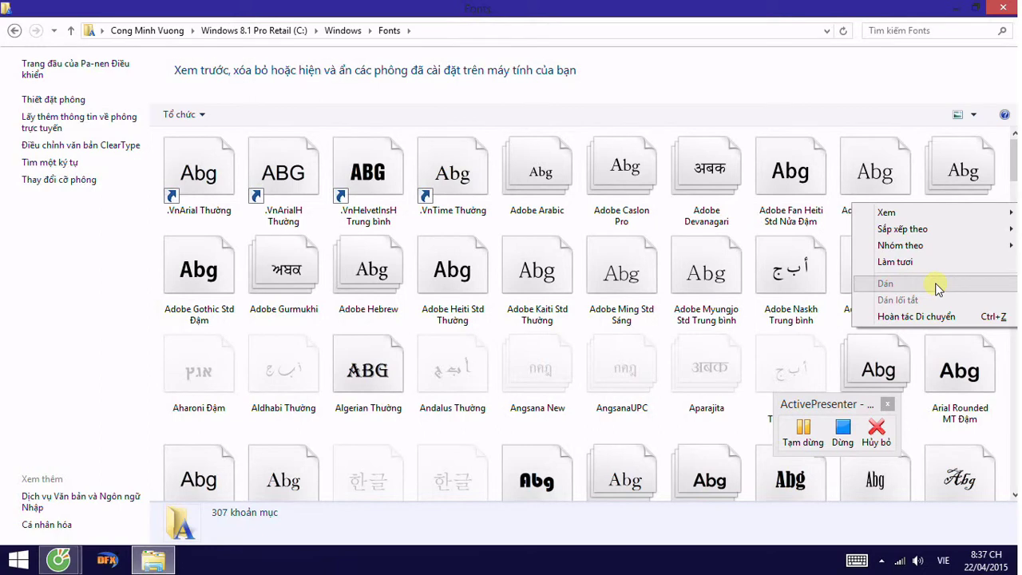
pyautogui.click(712, 95)
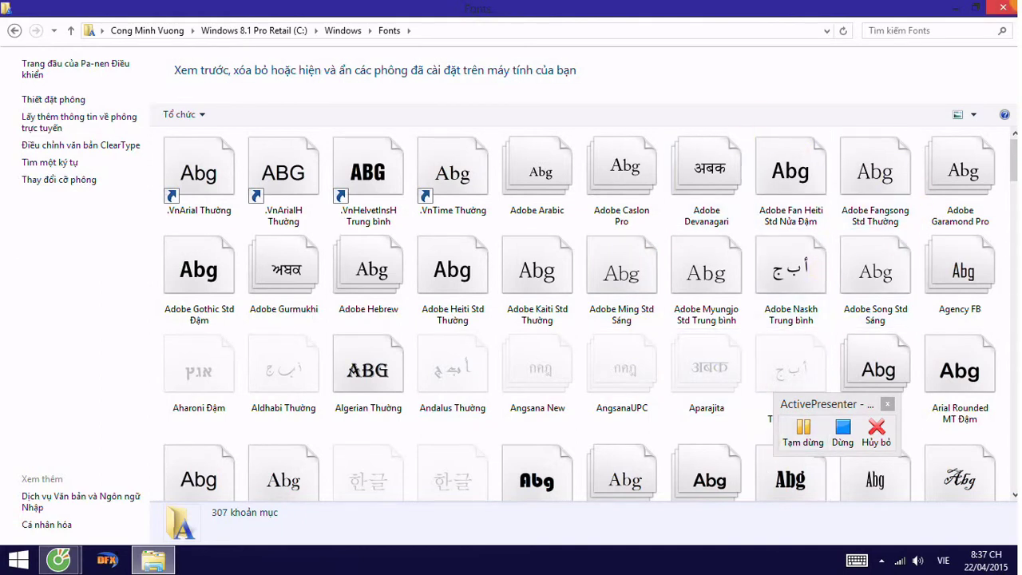
pyautogui.click(1007, 8)
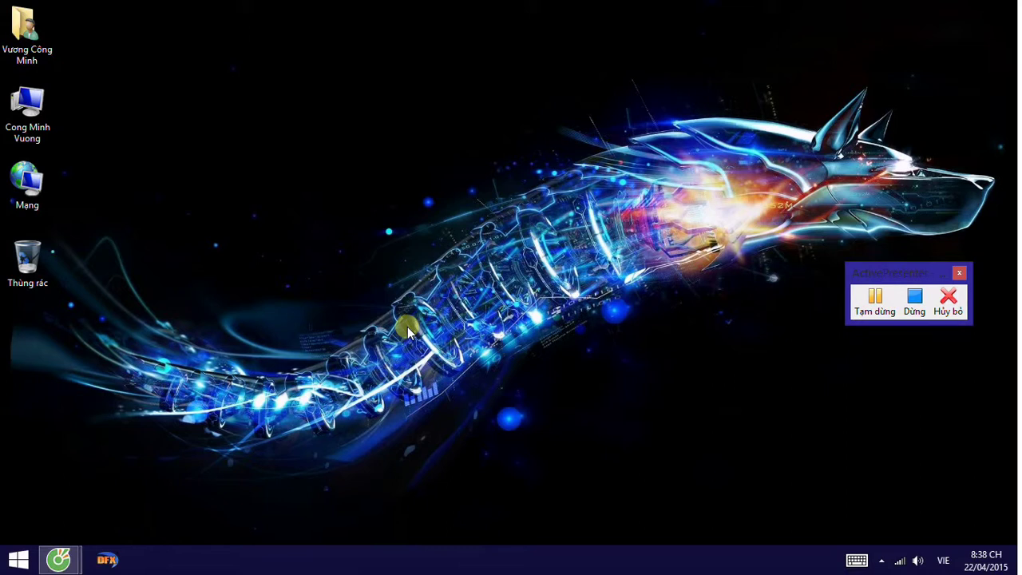
# Switch to the UniKey control panel, expand its extra options, and turn "Luôn sử dụng clipboard cho unicode" on and off again
pyautogui.click(882, 560)
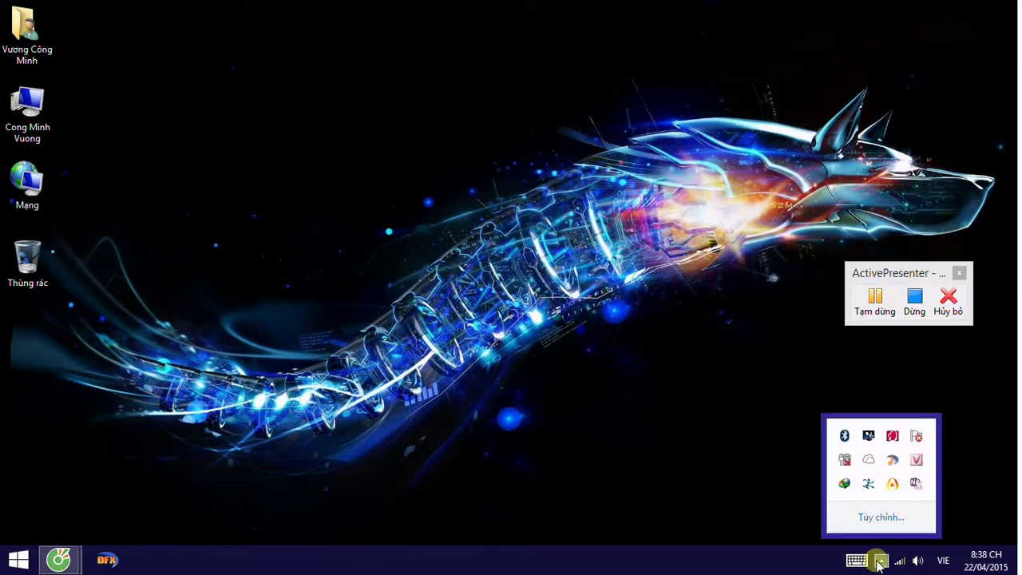
pyautogui.rightClick(915, 465)
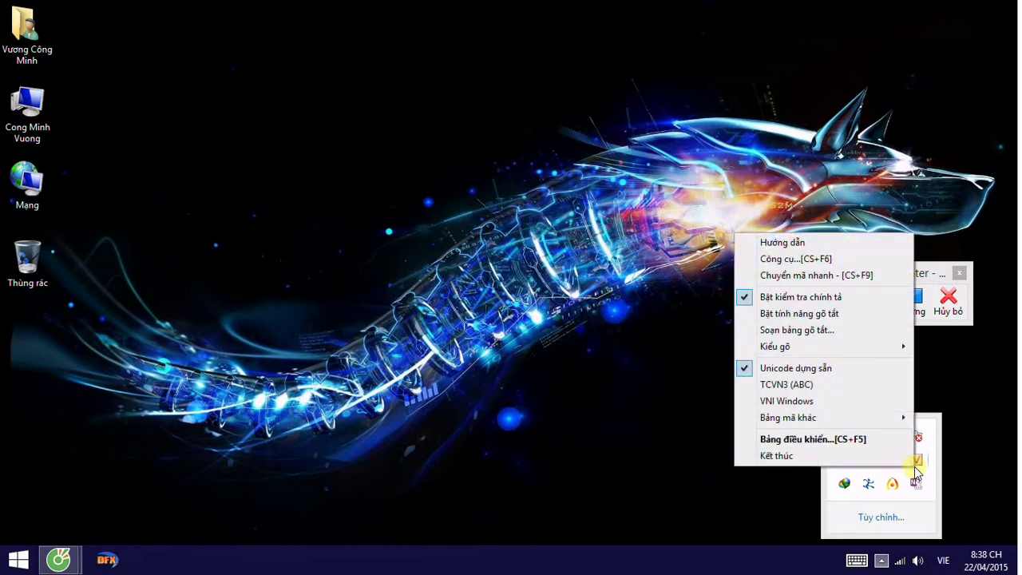
pyautogui.click(761, 441)
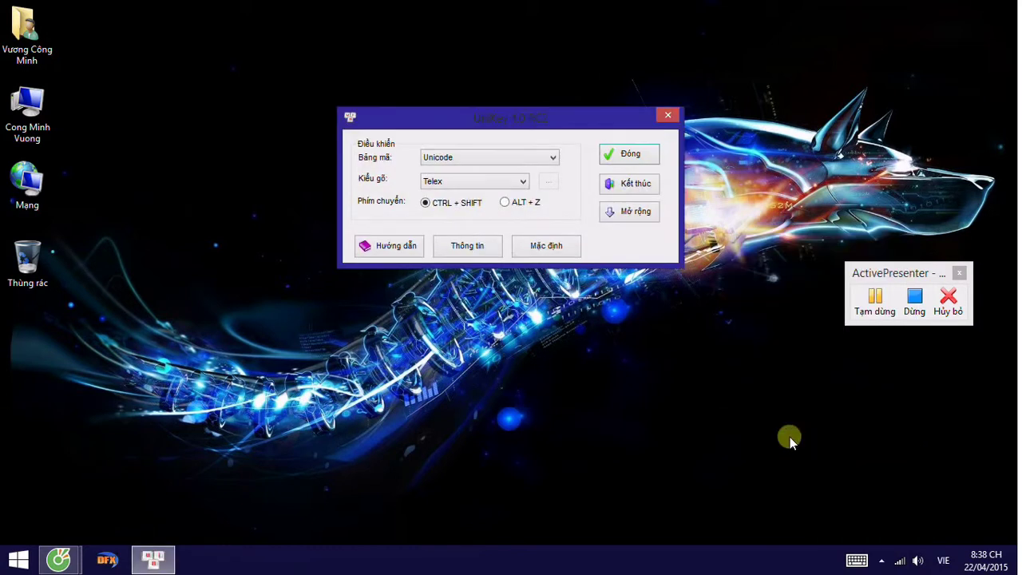
pyautogui.click(616, 214)
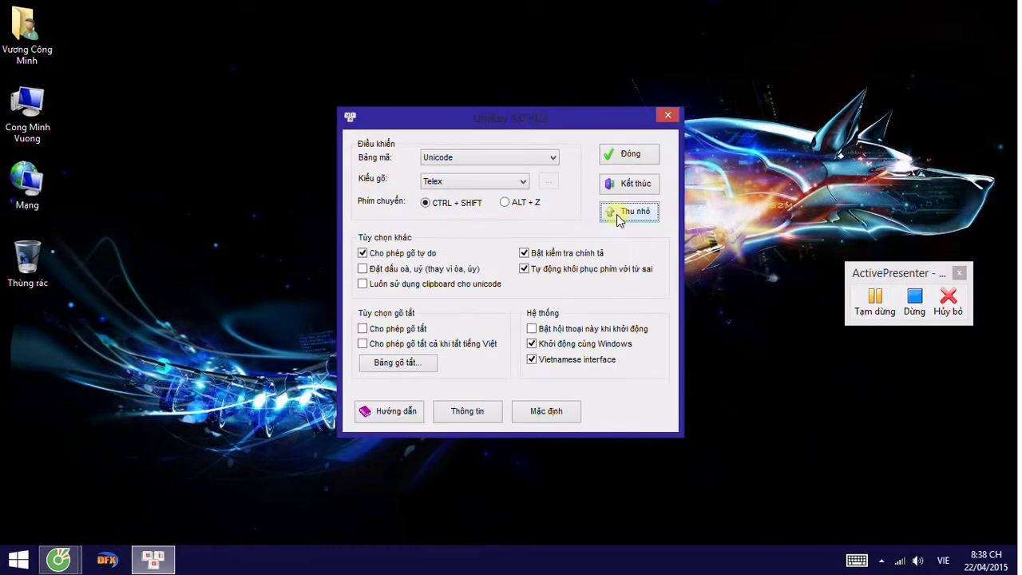
pyautogui.click(362, 285)
pyautogui.click(362, 285)
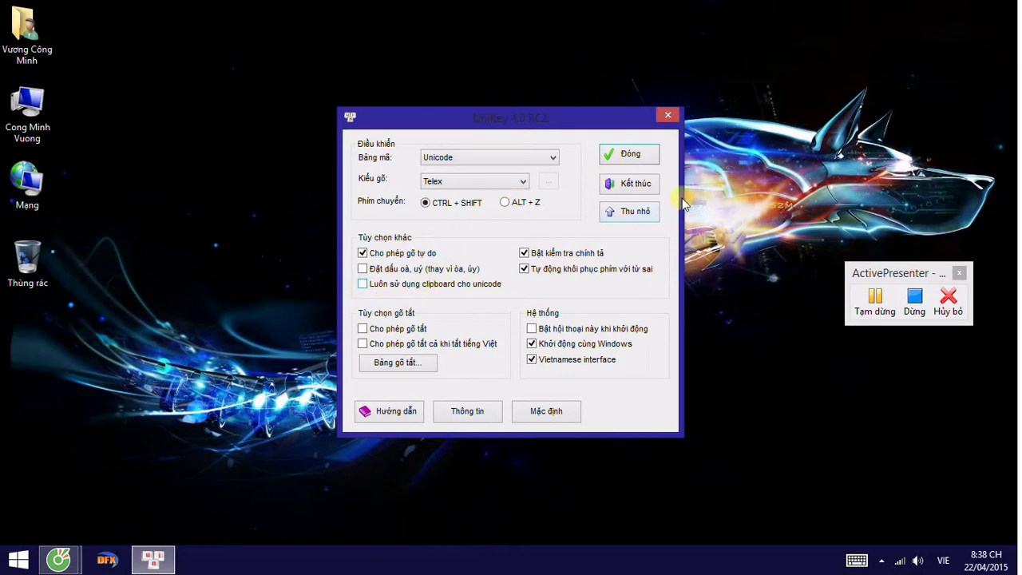